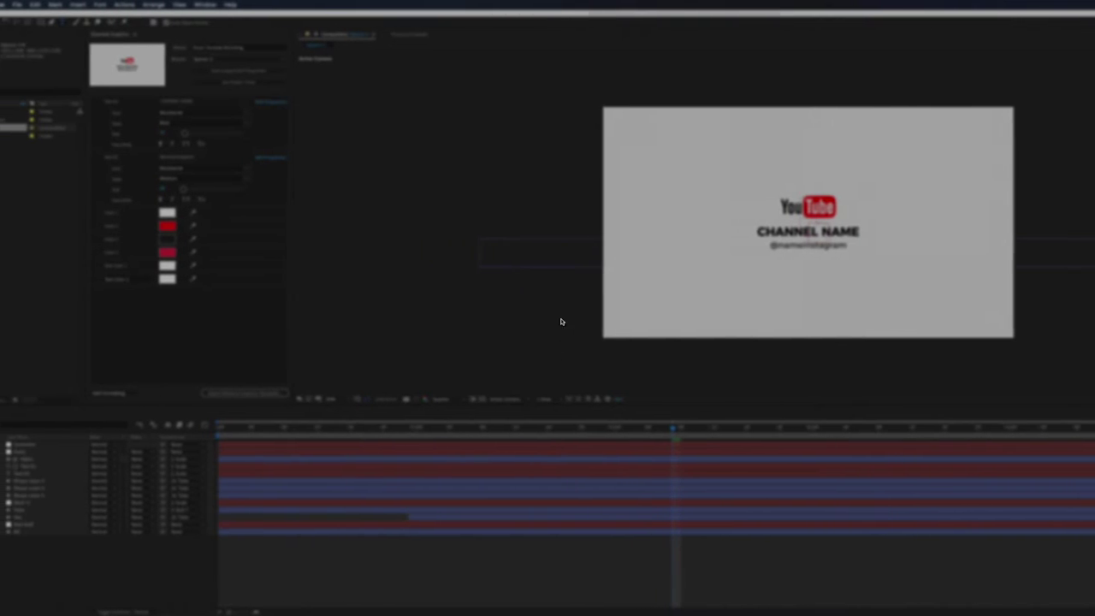
Select the Text 01 layer and start editing its CHANNEL NAME text.
{"action": "left_click", "coordinate": [94, 469]}
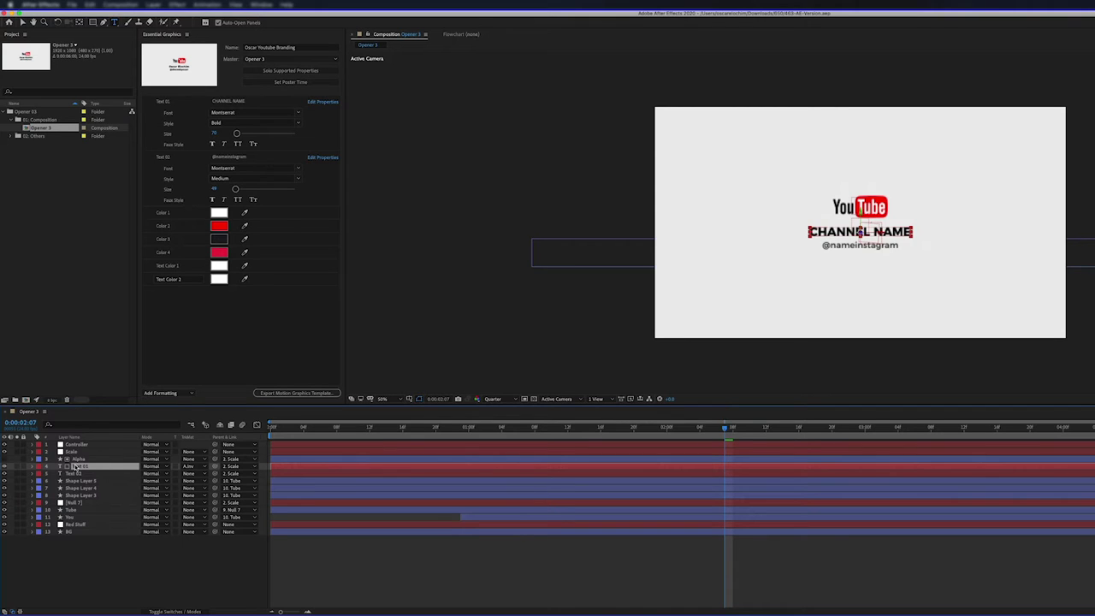
{"action": "double_click", "coordinate": [77, 468]}
{"action": "type", "text": "OS"}
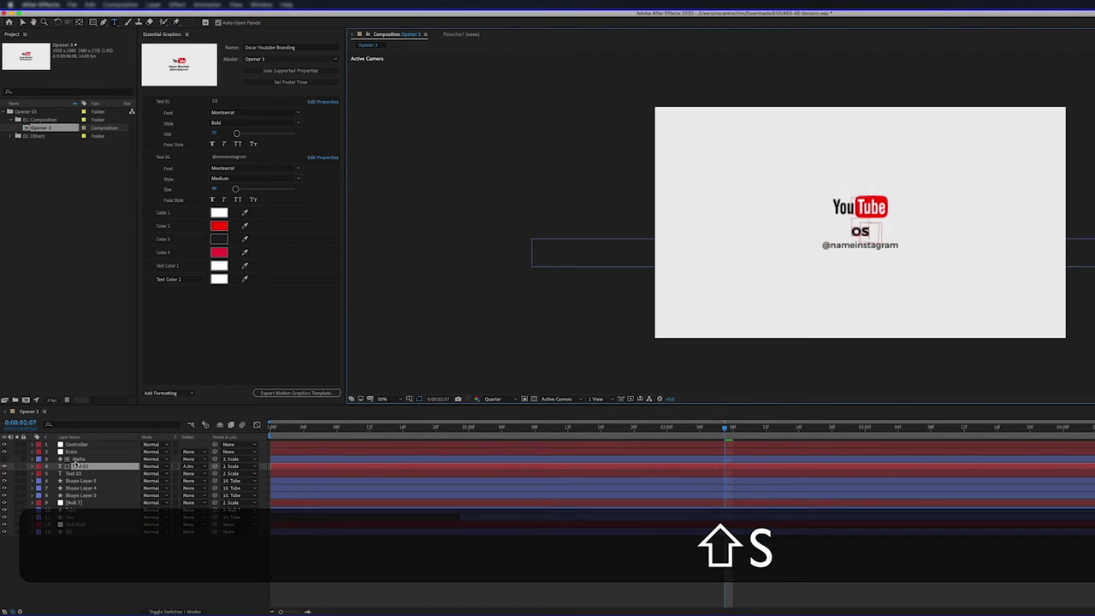
{"action": "type", "text": "CAR ELOCHIM"}
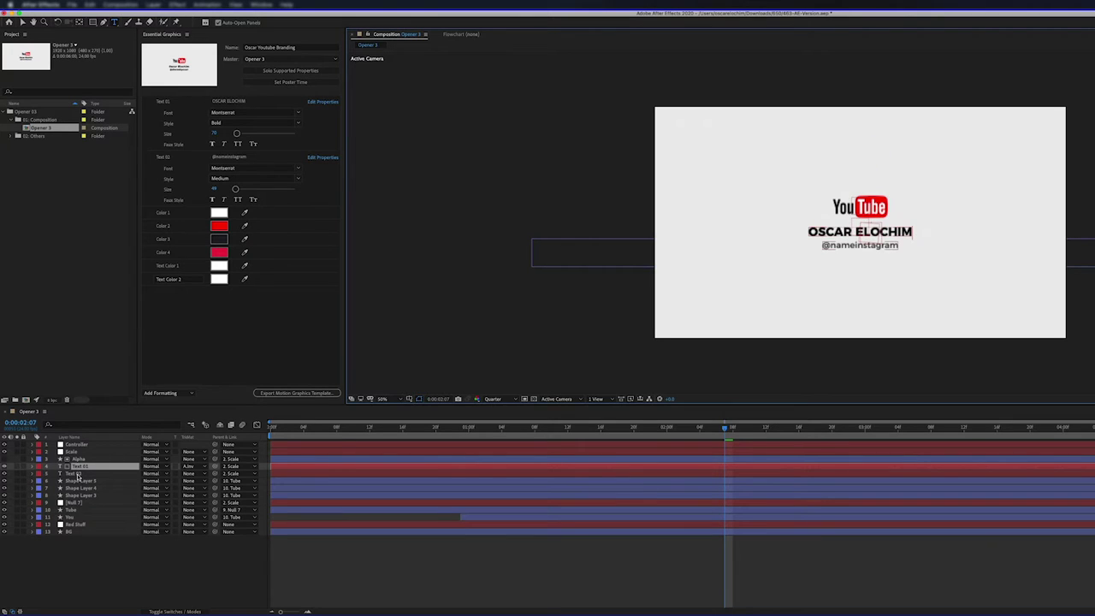
{"action": "double_click", "coordinate": [77, 474]}
{"action": "type", "text": "@"}
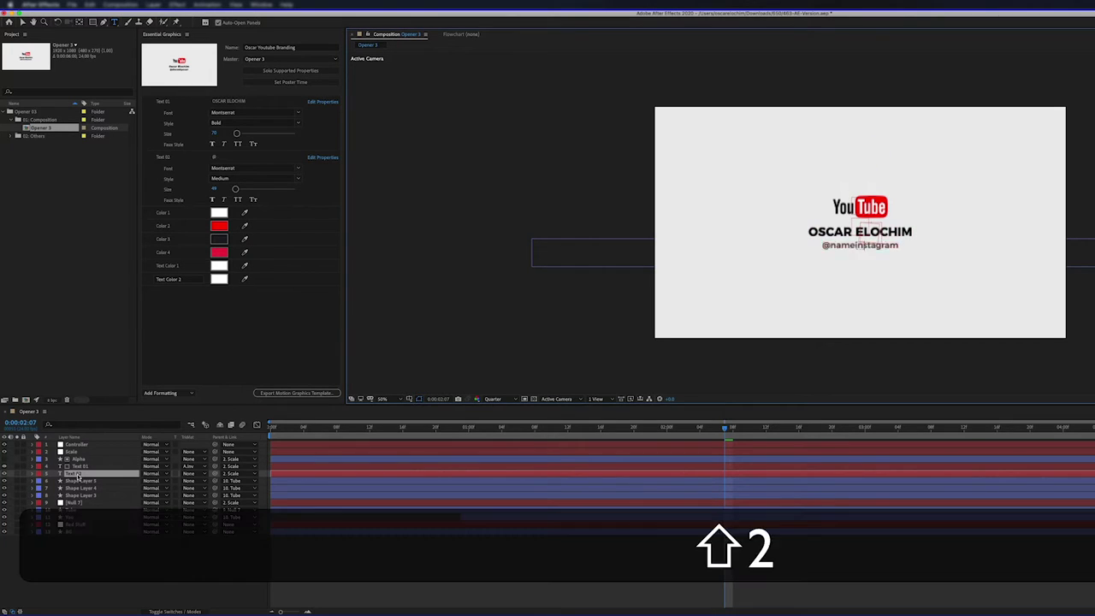
{"action": "type", "text": "d"}
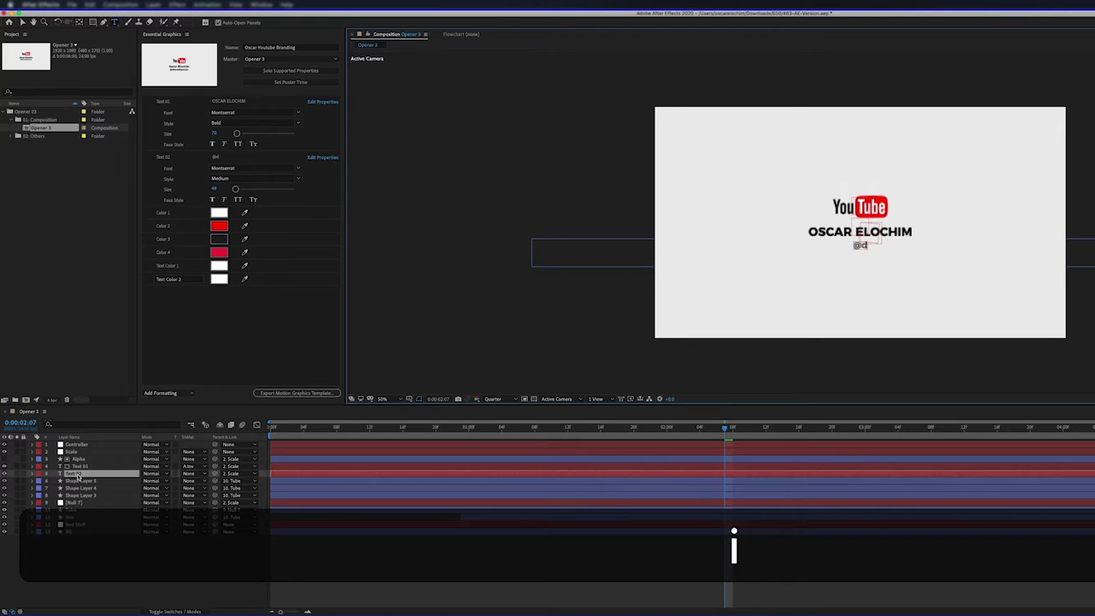
{"action": "type", "text": "irectedbyoscar"}
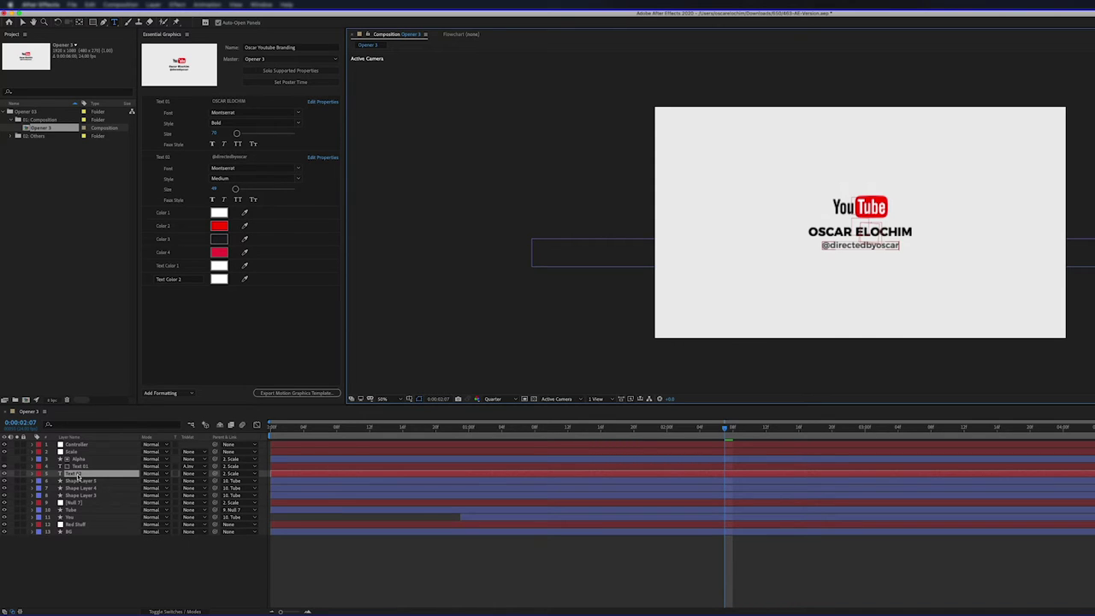
{"action": "type", "text": "r"}
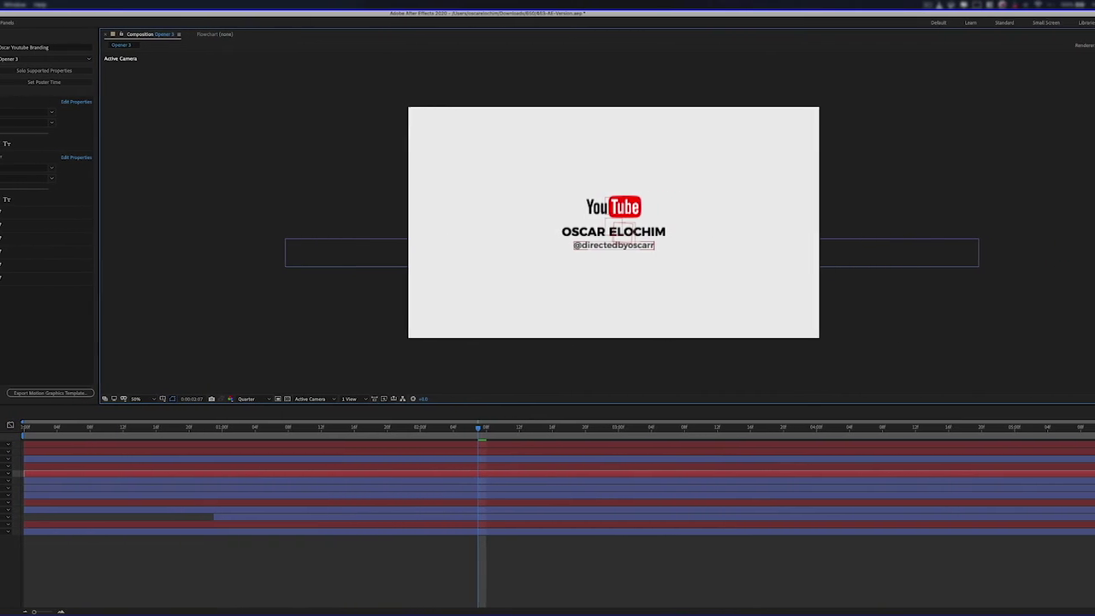
Switch to the Essential Graphics workspace and check the Text 01 field without changing it.
{"action": "left_click", "coordinate": [1058, 23]}
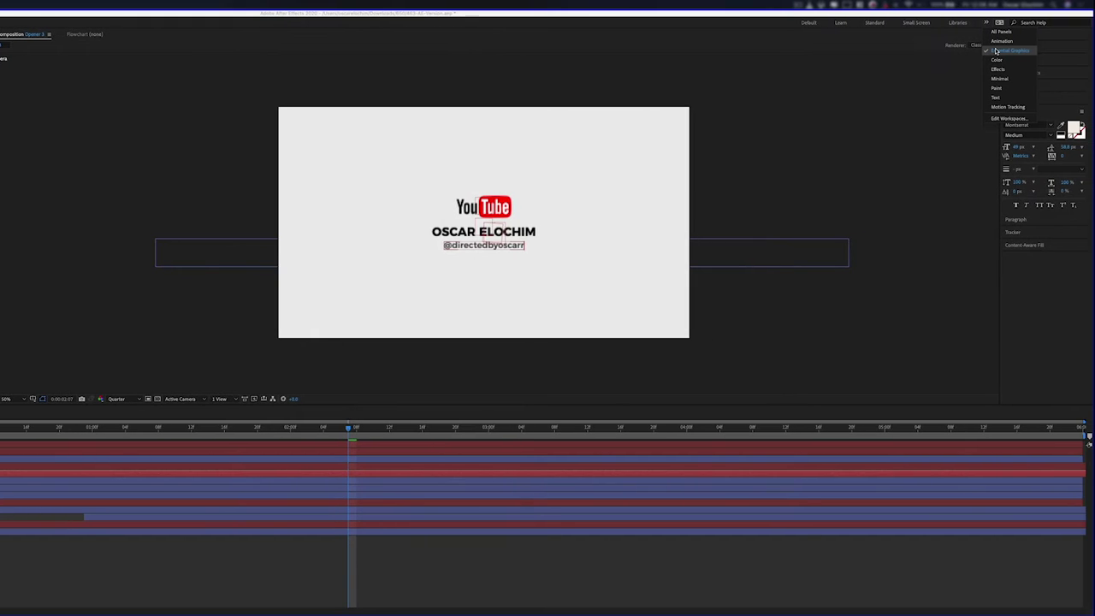
{"action": "left_click", "coordinate": [997, 51]}
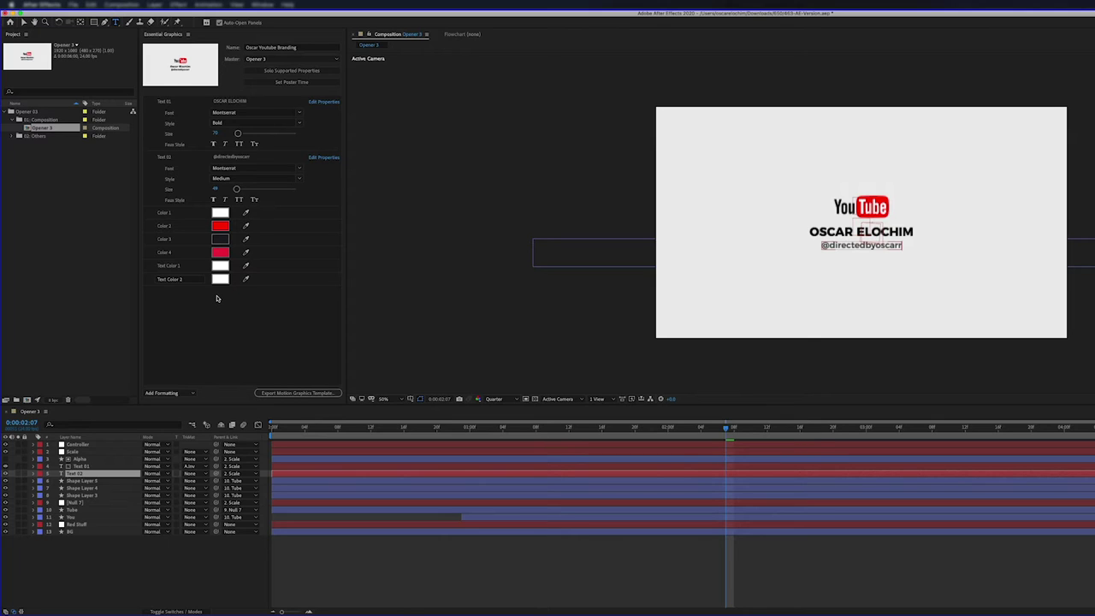
{"action": "left_click", "coordinate": [225, 102]}
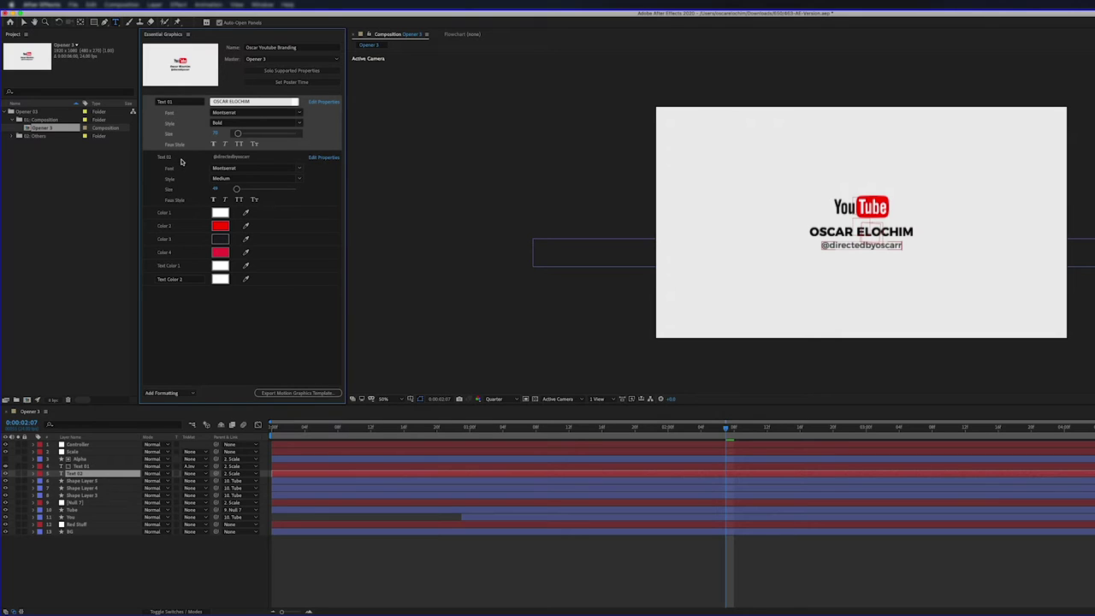
{"action": "left_click", "coordinate": [245, 294]}
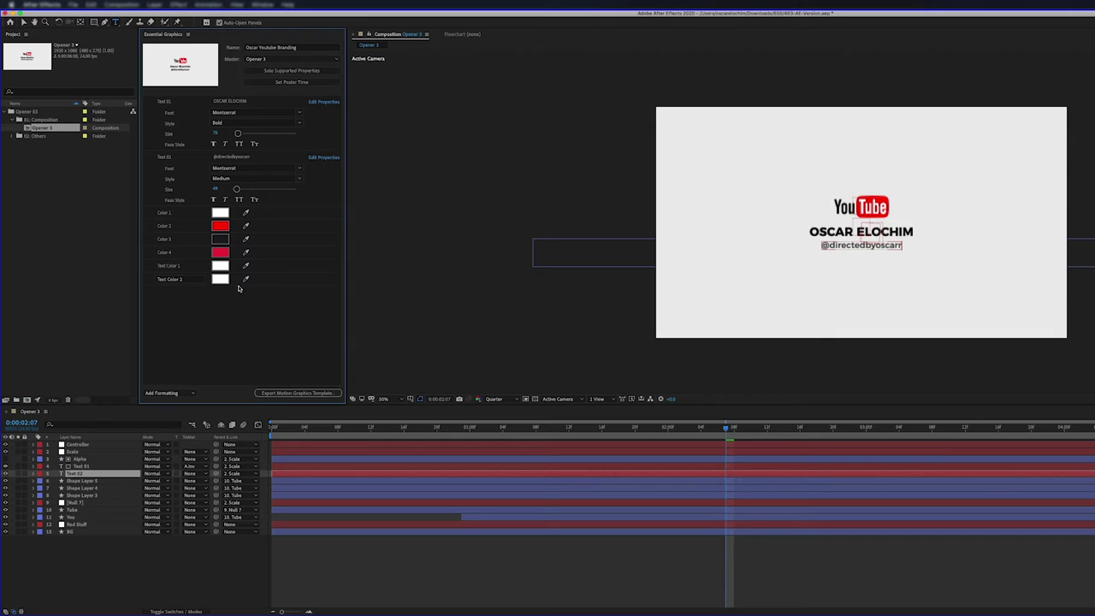
Keep the template name Oscar Youtube Branding and start the Motion Graphics Template export, saving first.
{"action": "left_click", "coordinate": [295, 47]}
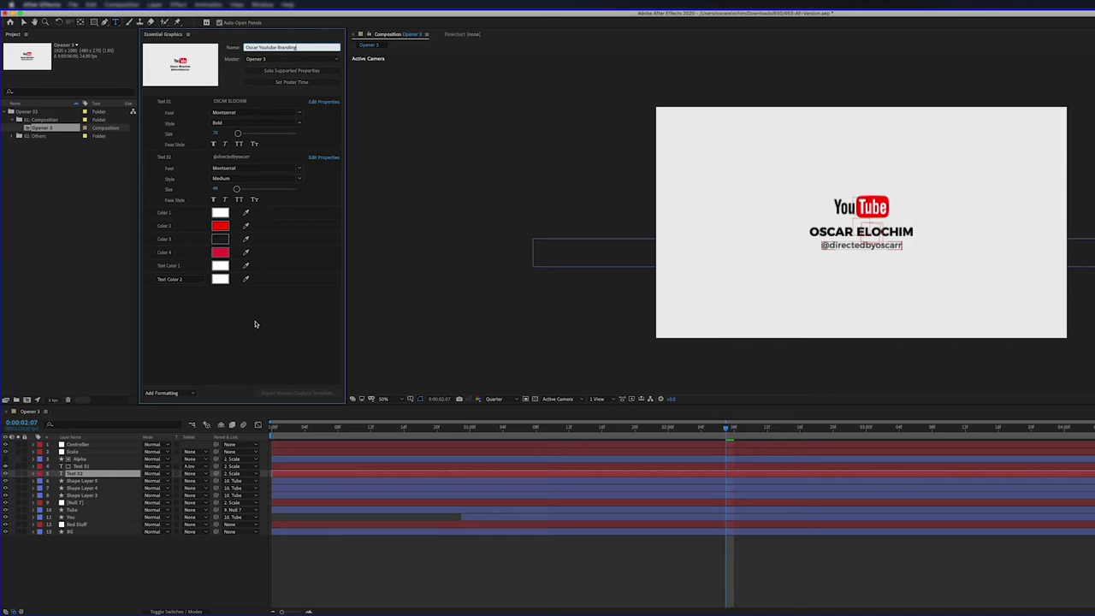
{"action": "left_click", "coordinate": [282, 356]}
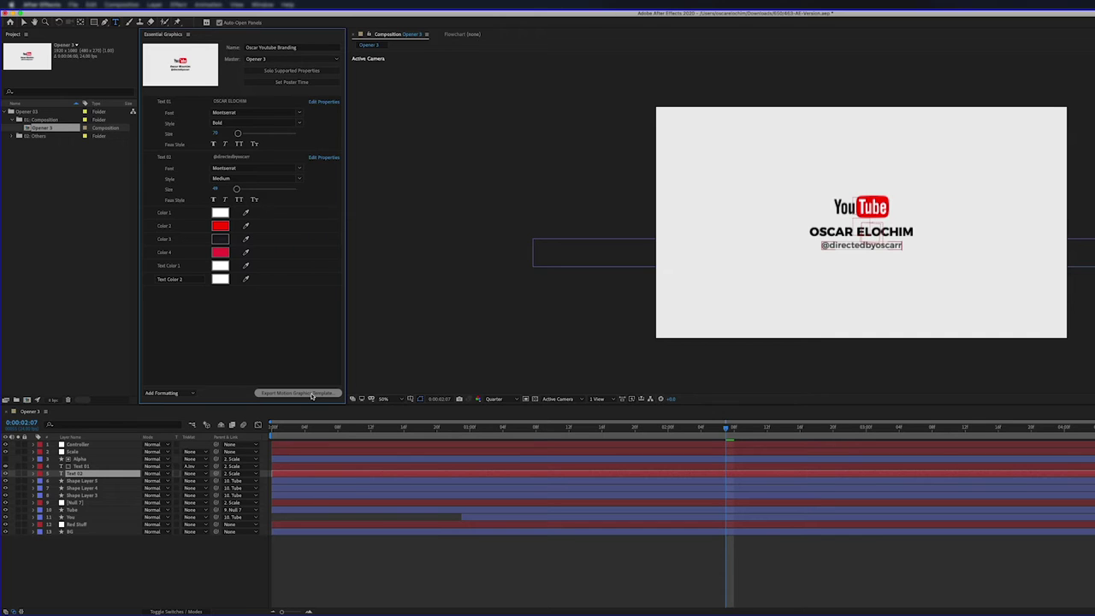
{"action": "left_click", "coordinate": [312, 395]}
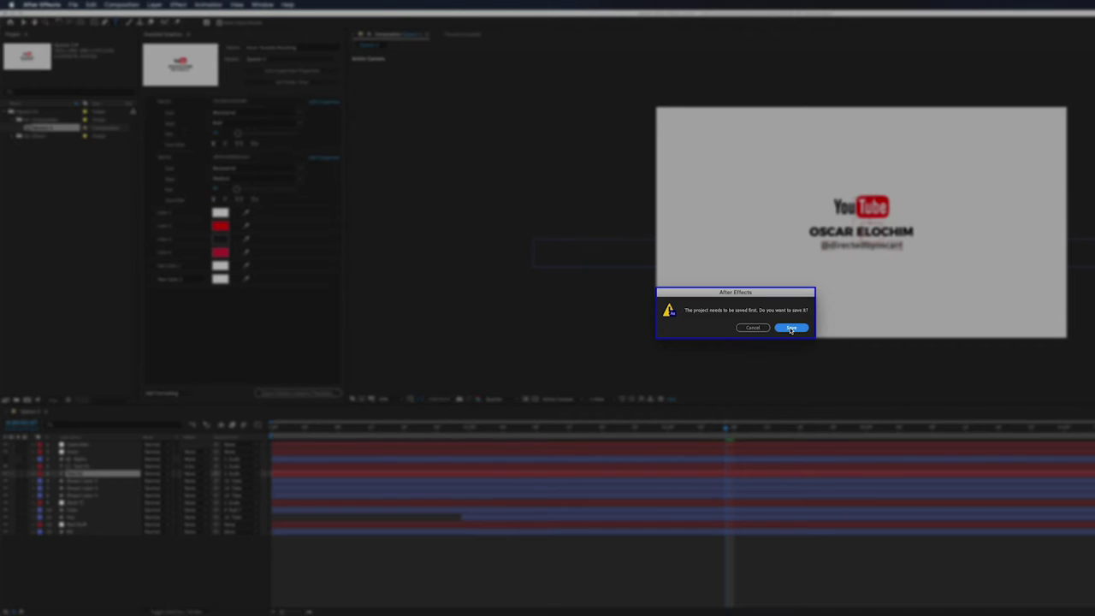
{"action": "left_click", "coordinate": [791, 328]}
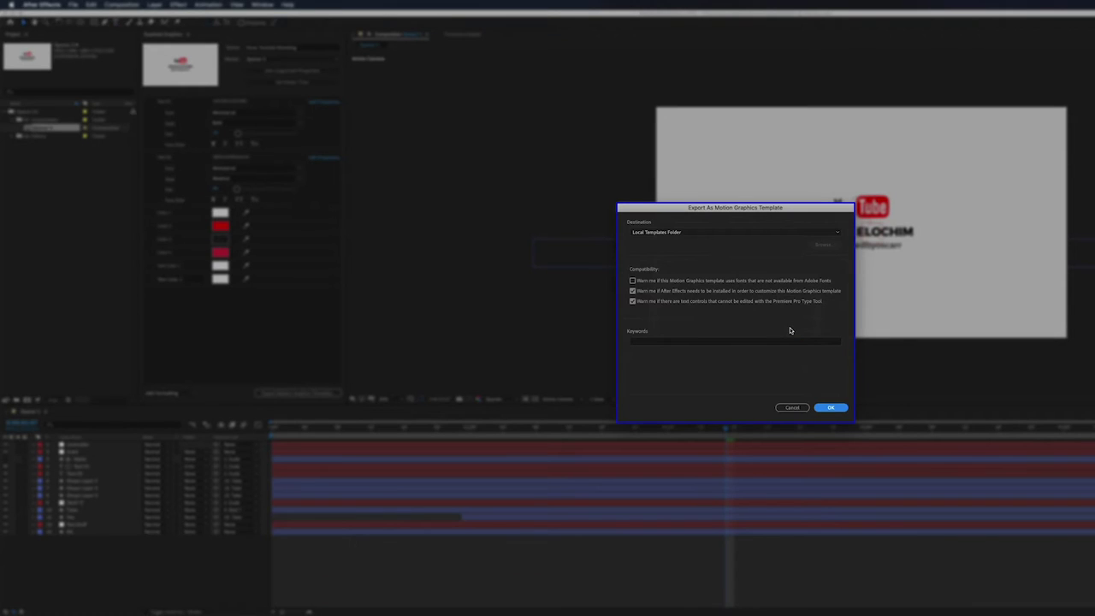
Export the template to Local Templates Folder with keyword oscar, skipping the Adobe Fonts check.
{"action": "left_click", "coordinate": [676, 233]}
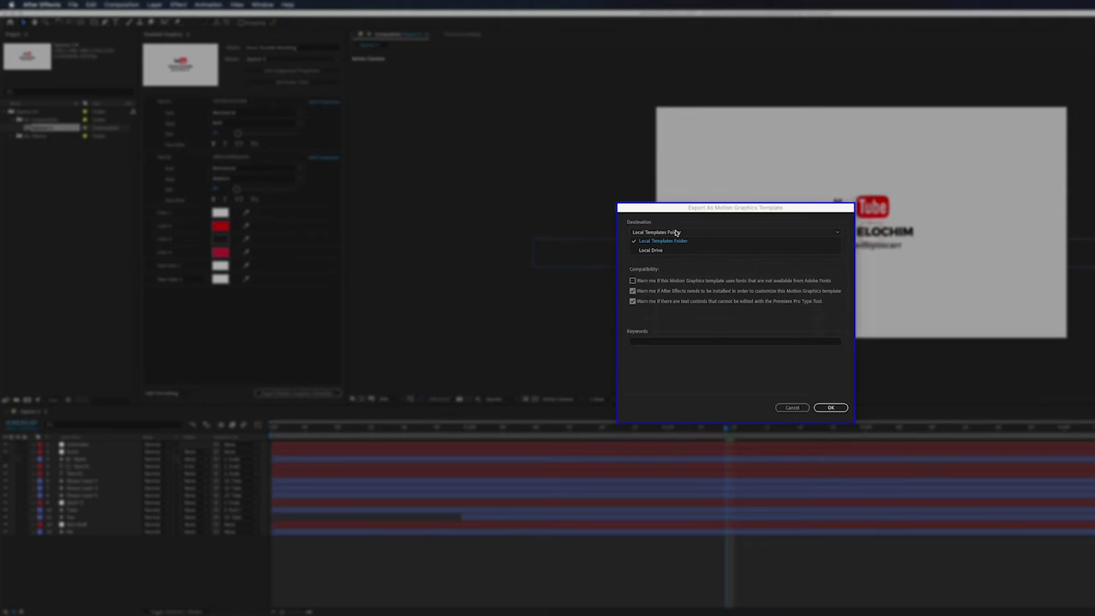
{"action": "left_click", "coordinate": [682, 242]}
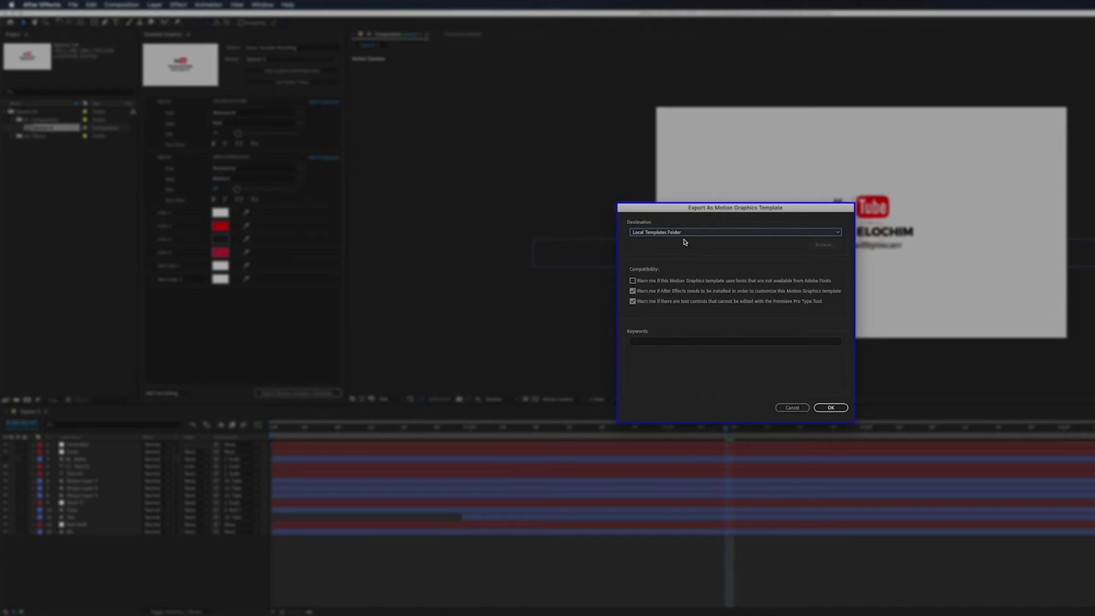
{"action": "left_click", "coordinate": [667, 343]}
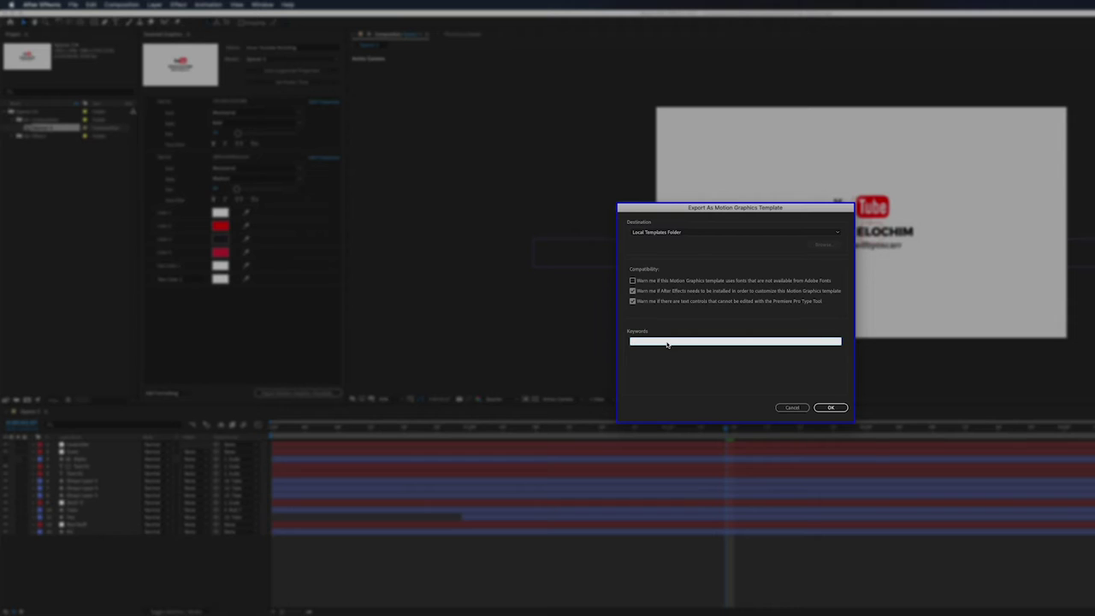
{"action": "type", "text": "oscar"}
{"action": "left_click", "coordinate": [838, 408]}
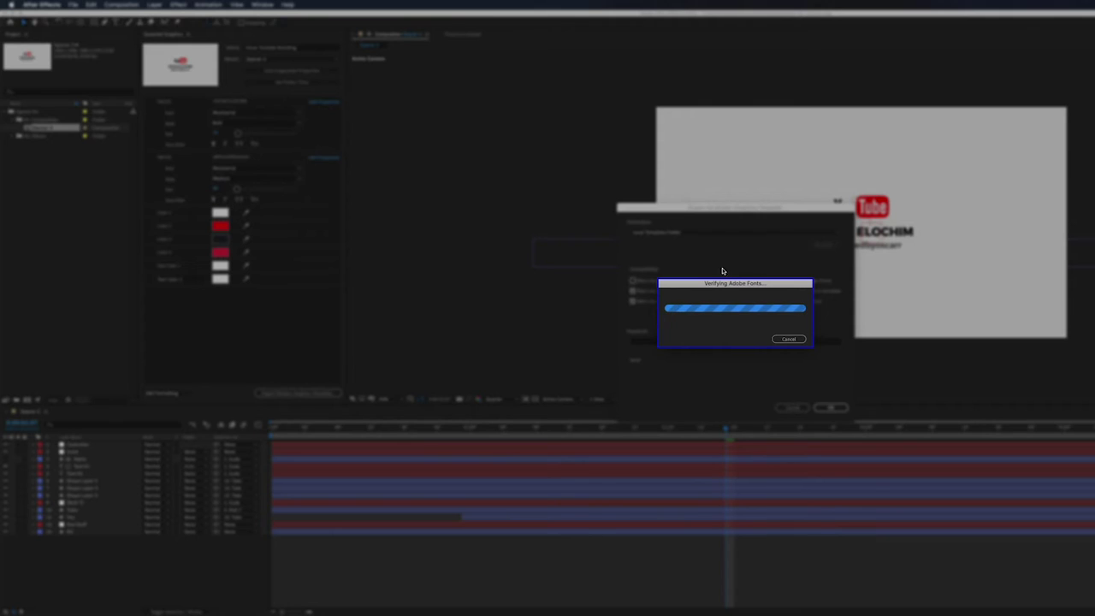
{"action": "left_click", "coordinate": [787, 339]}
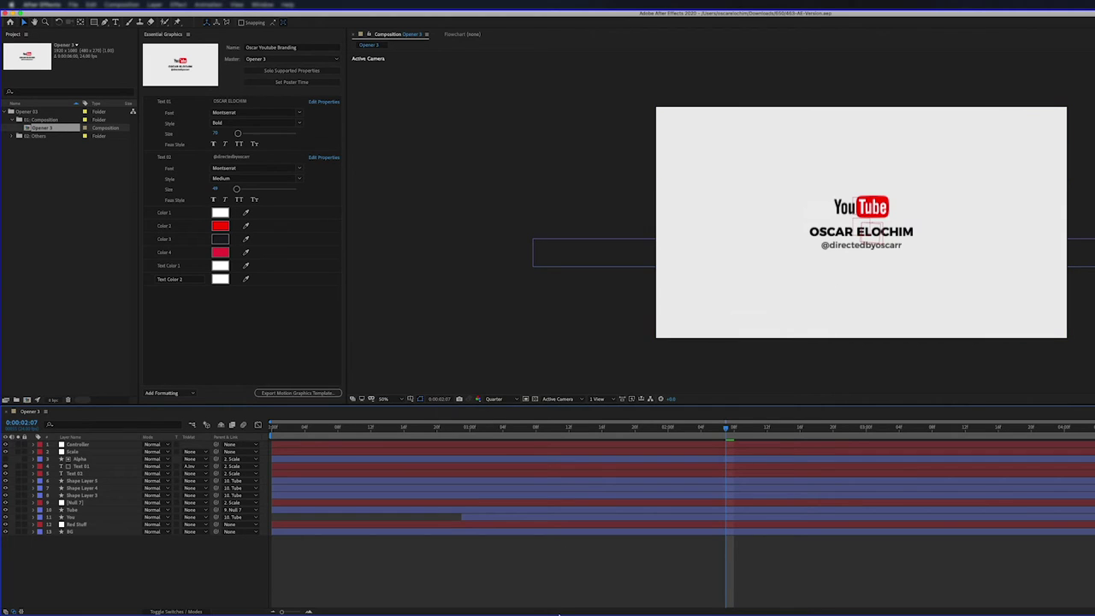
In Premiere Pro, move the playhead back to about 00:02:16:23 in the edited footage.
{"action": "mouse_move", "coordinate": [560, 612]}
{"action": "left_click", "coordinate": [521, 598]}
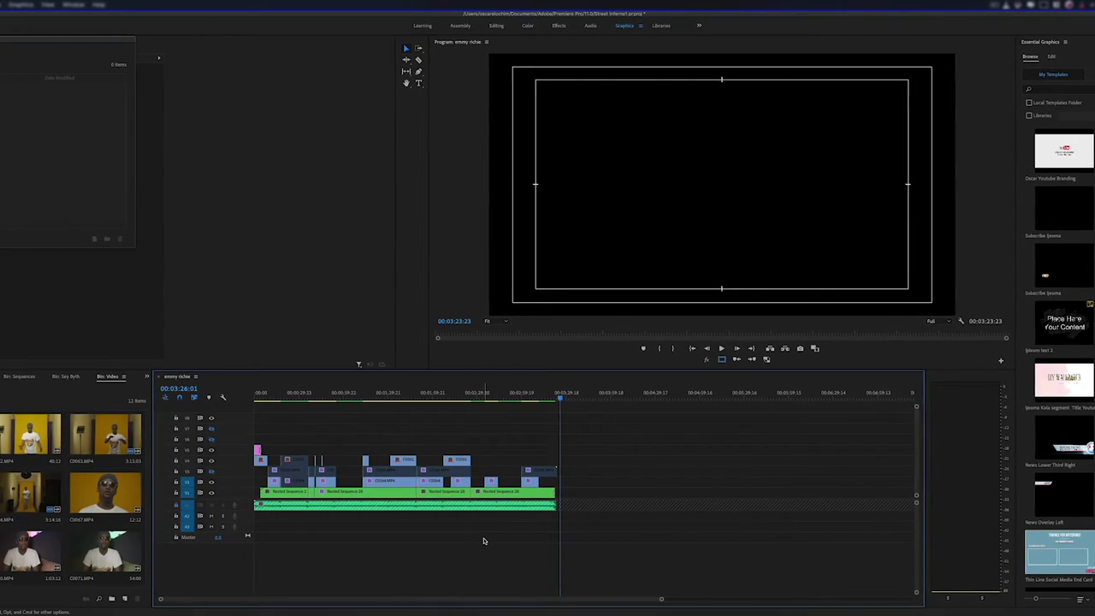
{"action": "left_click", "coordinate": [437, 398]}
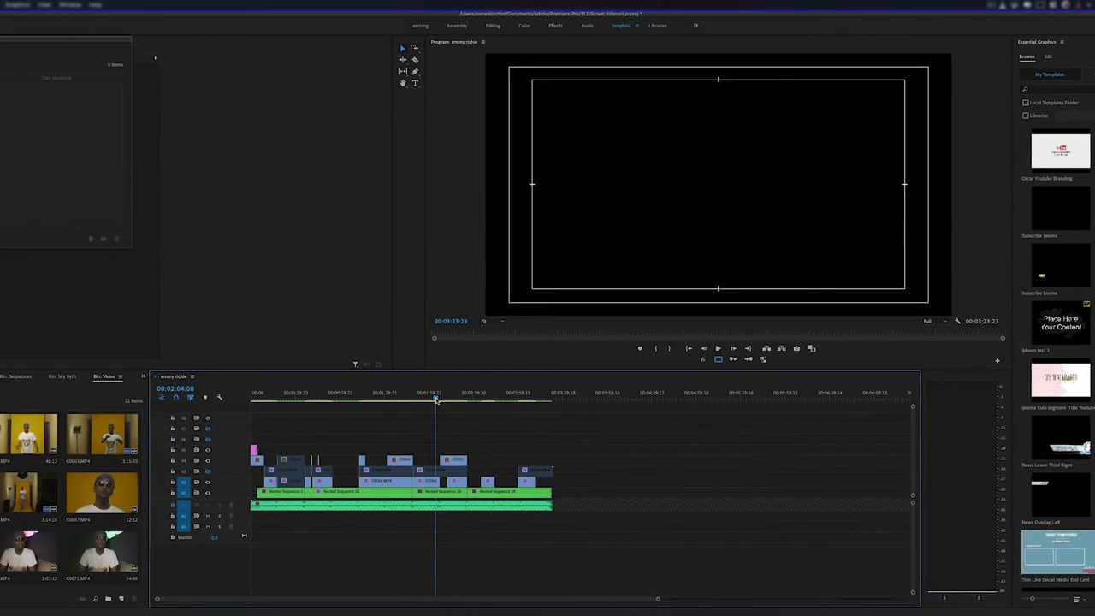
{"action": "left_click_drag", "start_coordinate": [434, 399], "coordinate": [450, 398]}
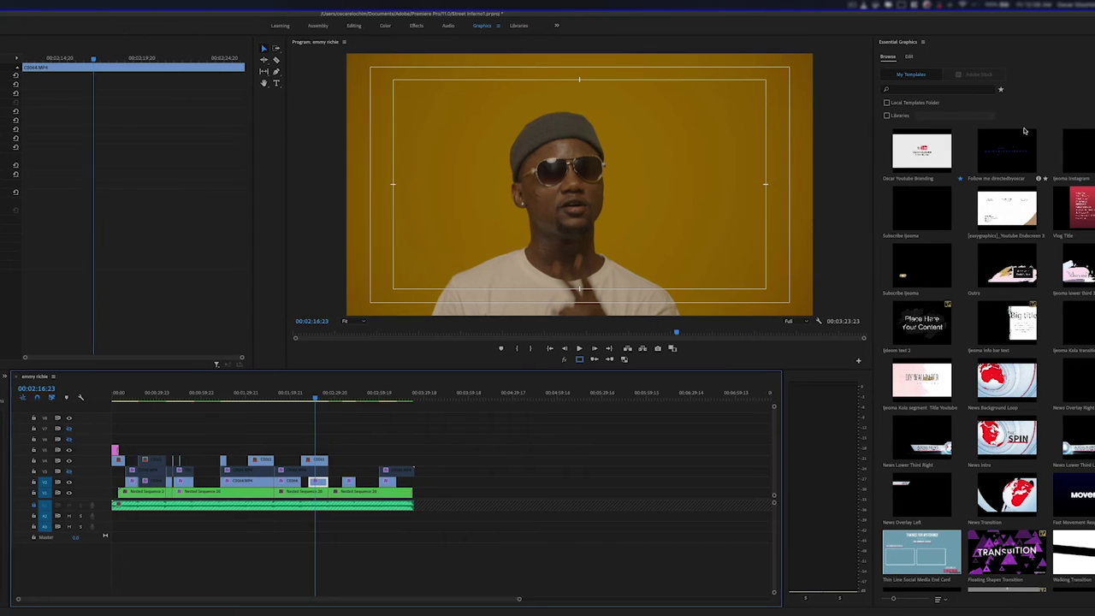
{"action": "scroll", "coordinate": [924, 354], "scroll_direction": "down", "scroll_amount": 15}
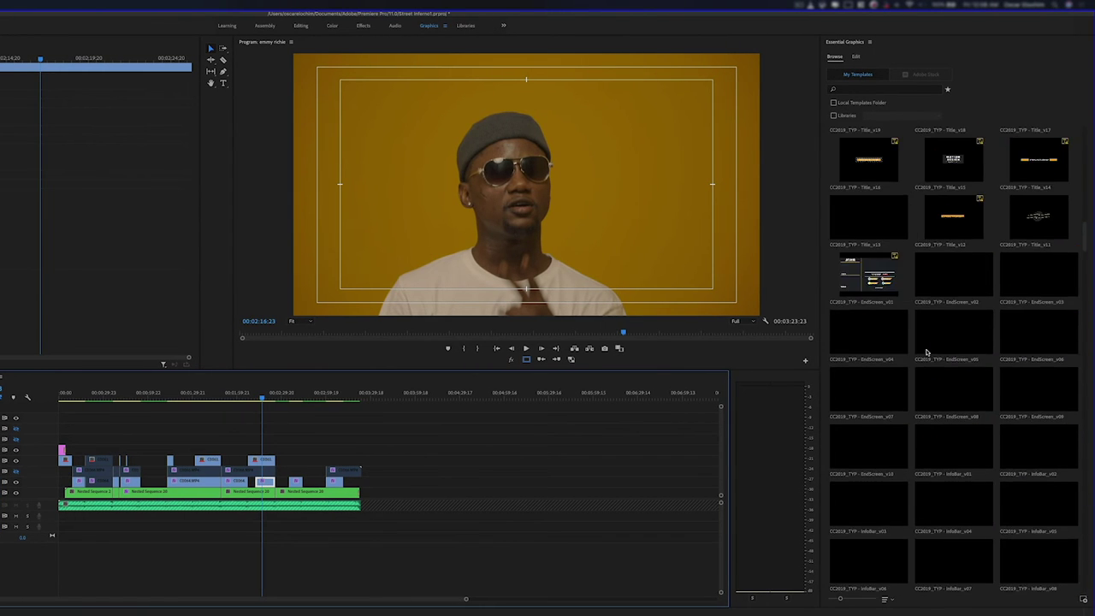
Scroll the Essential Graphics Browse grid and select the Oscar Youtube Branding template.
{"action": "scroll", "coordinate": [924, 353], "scroll_direction": "down", "scroll_amount": 10}
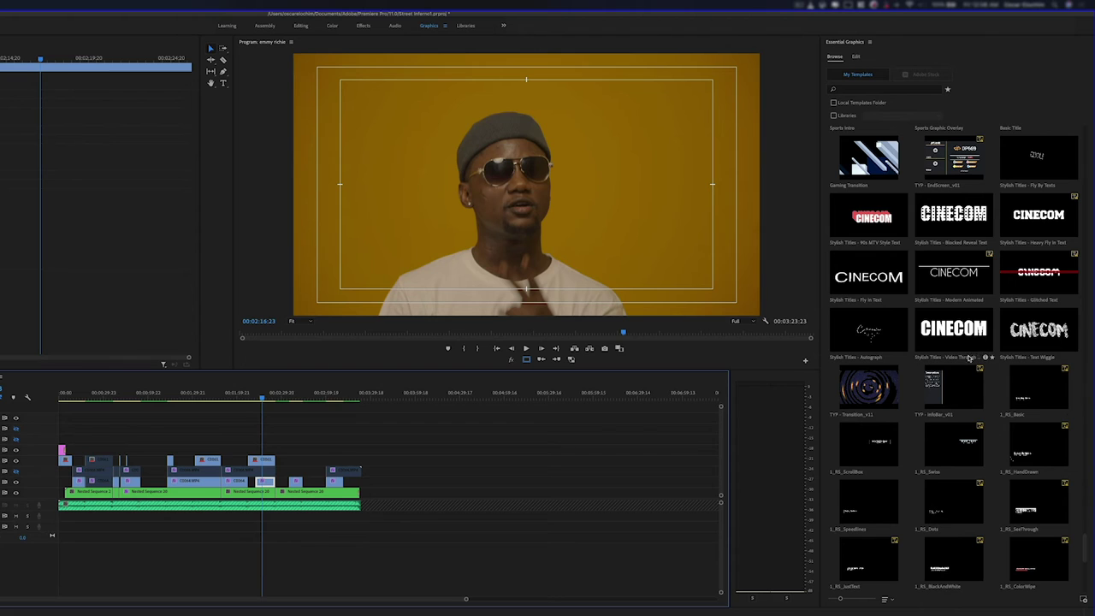
{"action": "scroll", "coordinate": [957, 396], "scroll_direction": "up", "scroll_amount": 10}
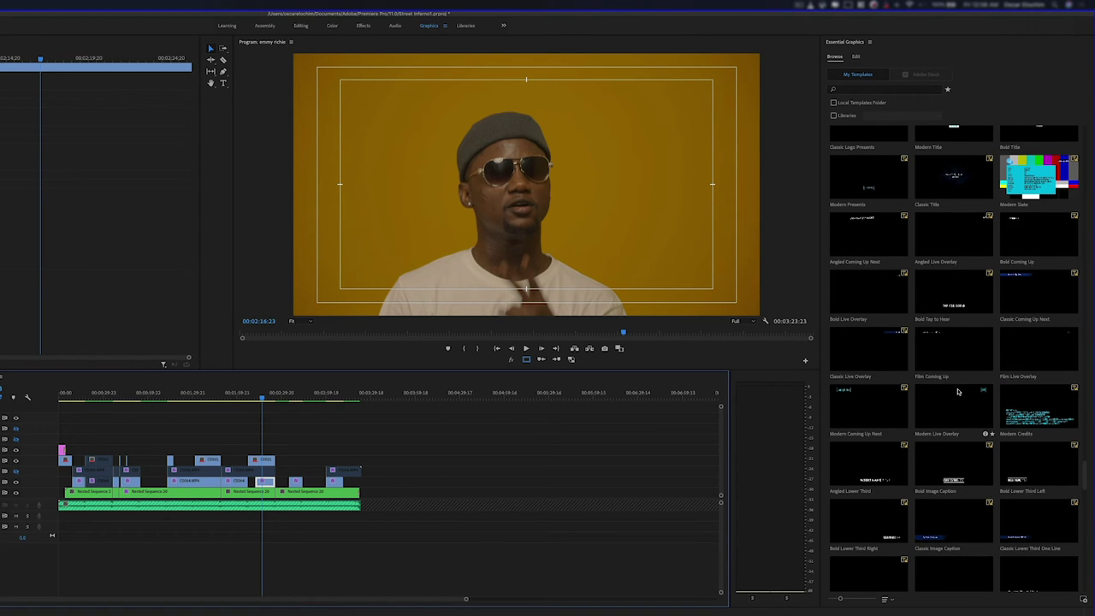
{"action": "scroll", "coordinate": [956, 390], "scroll_direction": "up", "scroll_amount": 1}
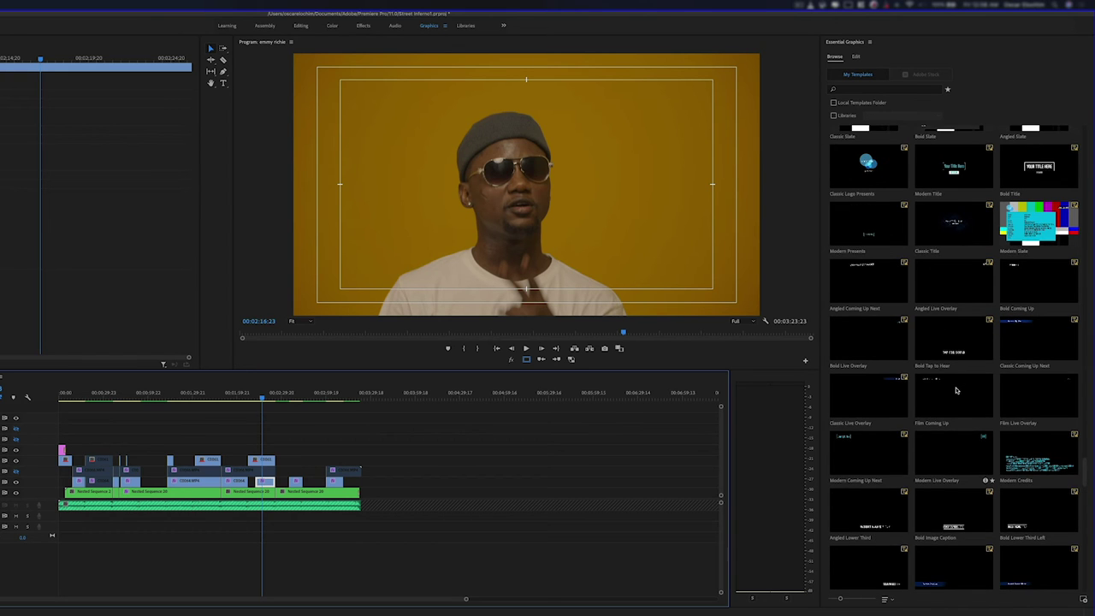
{"action": "scroll", "coordinate": [956, 390], "scroll_direction": "up", "scroll_amount": 15}
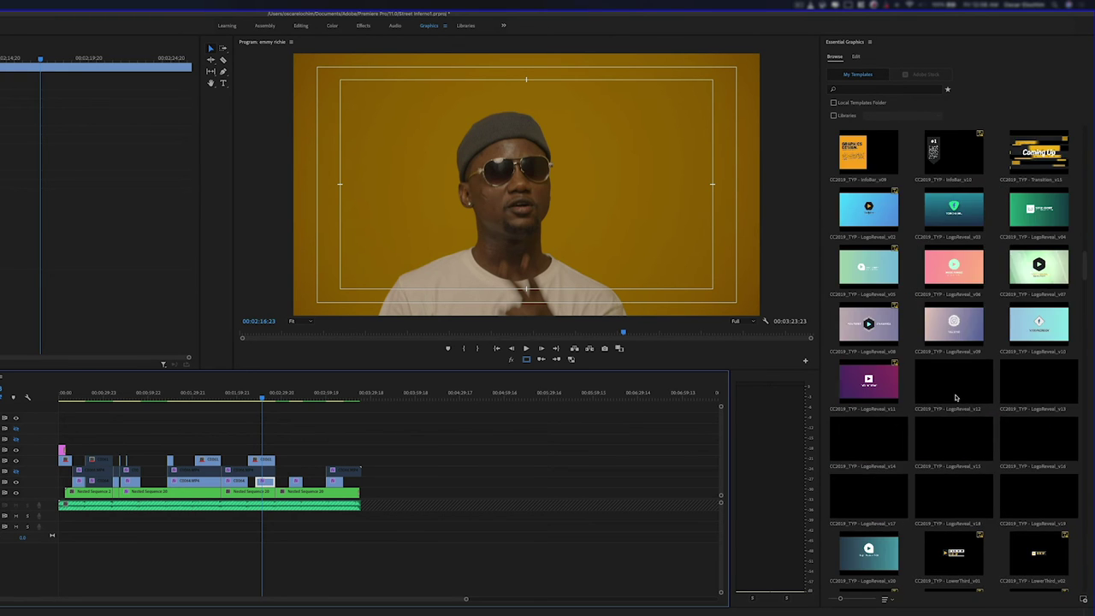
{"action": "scroll", "coordinate": [956, 397], "scroll_direction": "up", "scroll_amount": 10}
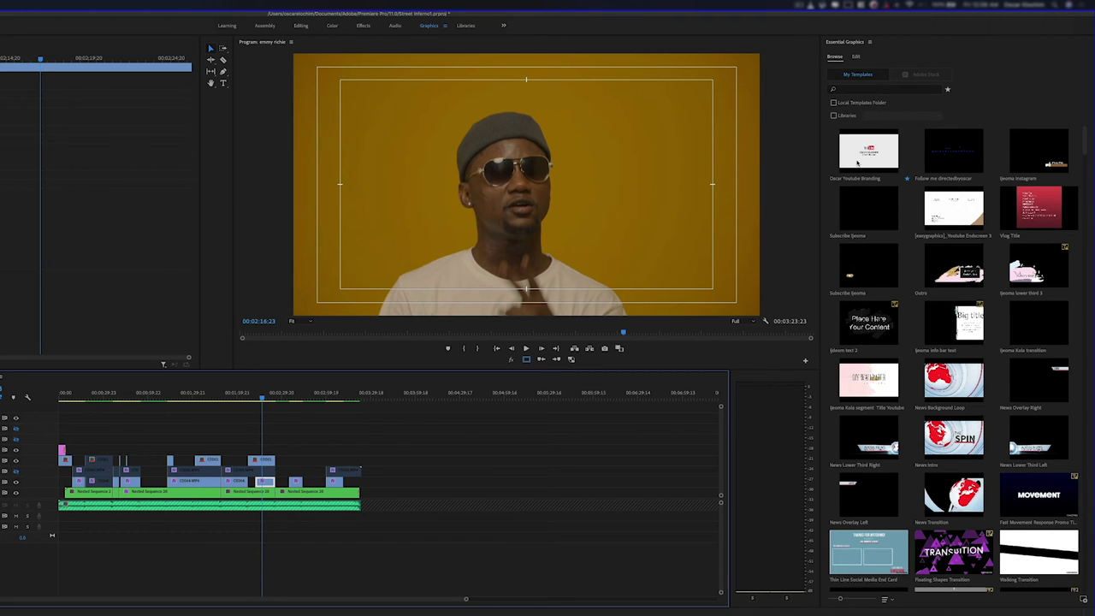
{"action": "left_click", "coordinate": [871, 152]}
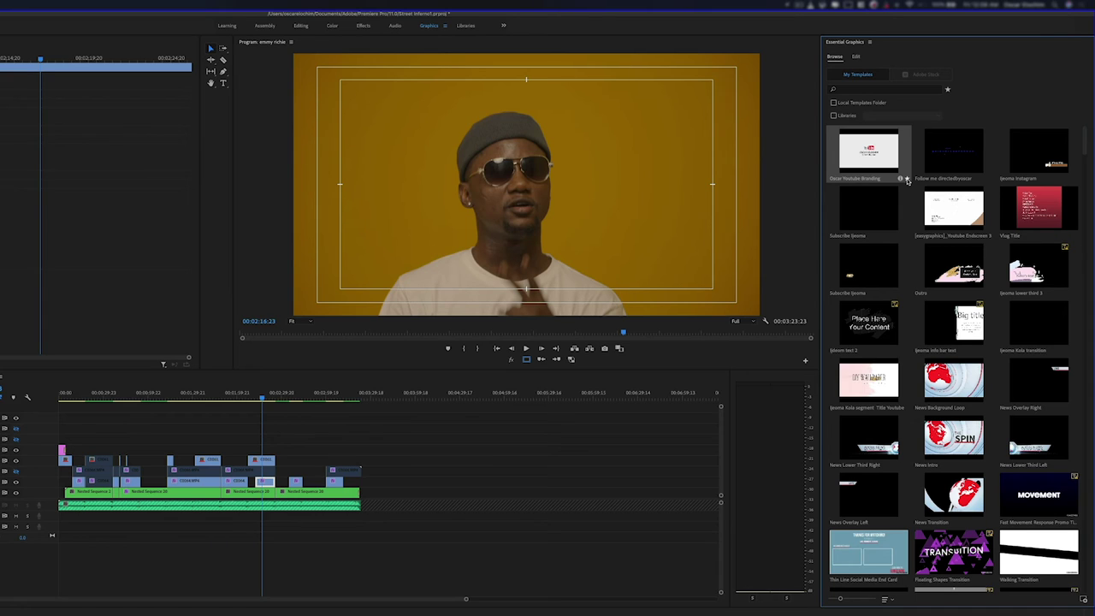
Star Oscar Youtube Branding as a favourite, then try the 'oscar' search and favourites filter.
{"action": "left_click", "coordinate": [907, 180]}
{"action": "left_click", "coordinate": [881, 89]}
{"action": "type", "text": "oscar"}
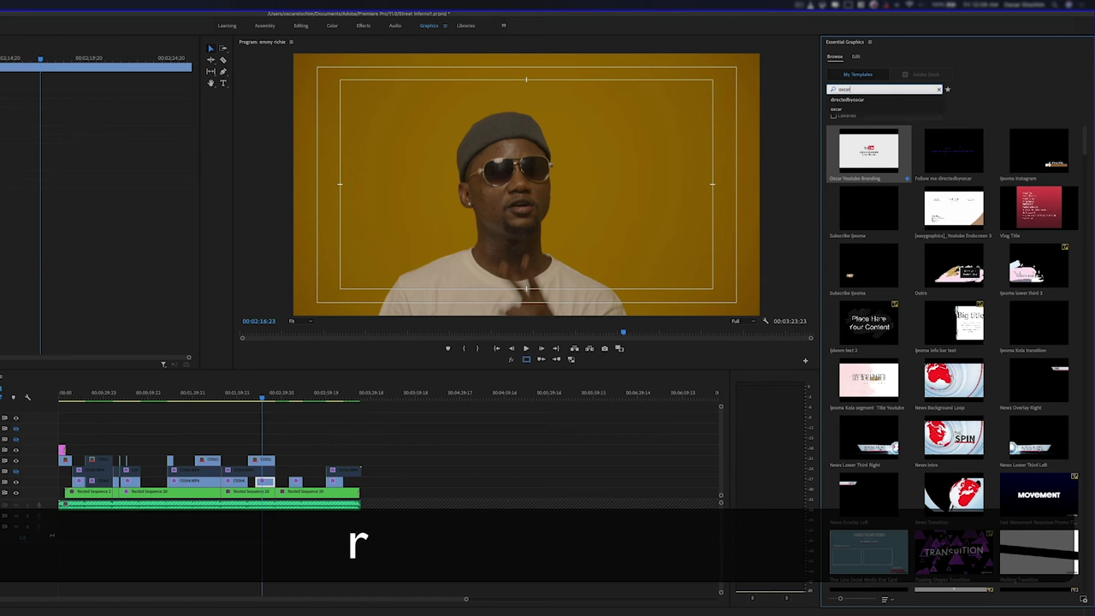
{"action": "key", "text": "Return"}
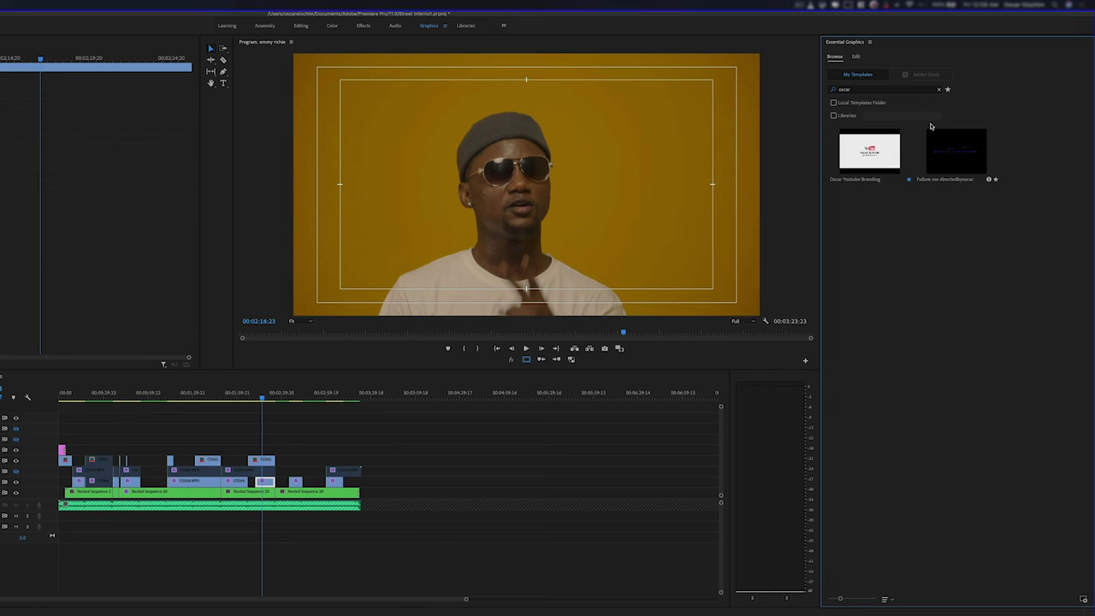
{"action": "left_click", "coordinate": [938, 90]}
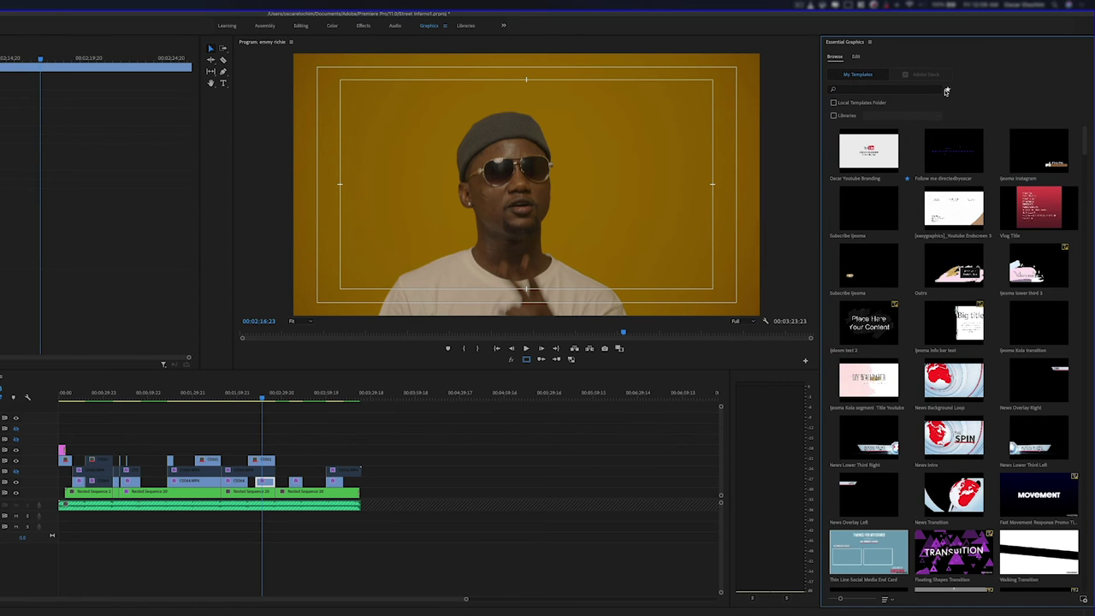
{"action": "left_click", "coordinate": [948, 90]}
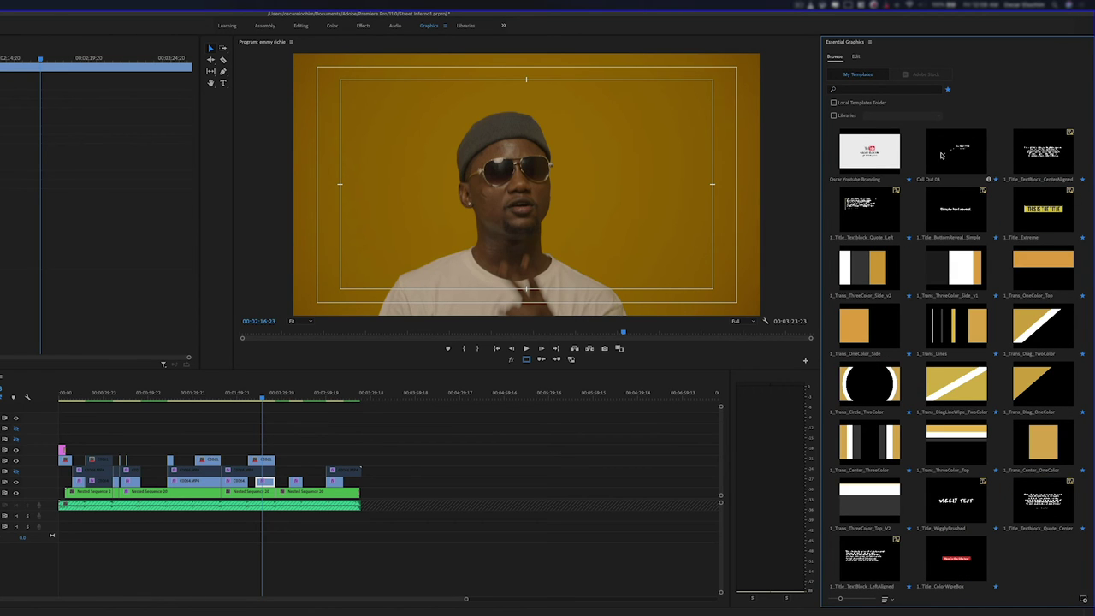
{"action": "left_click", "coordinate": [945, 90]}
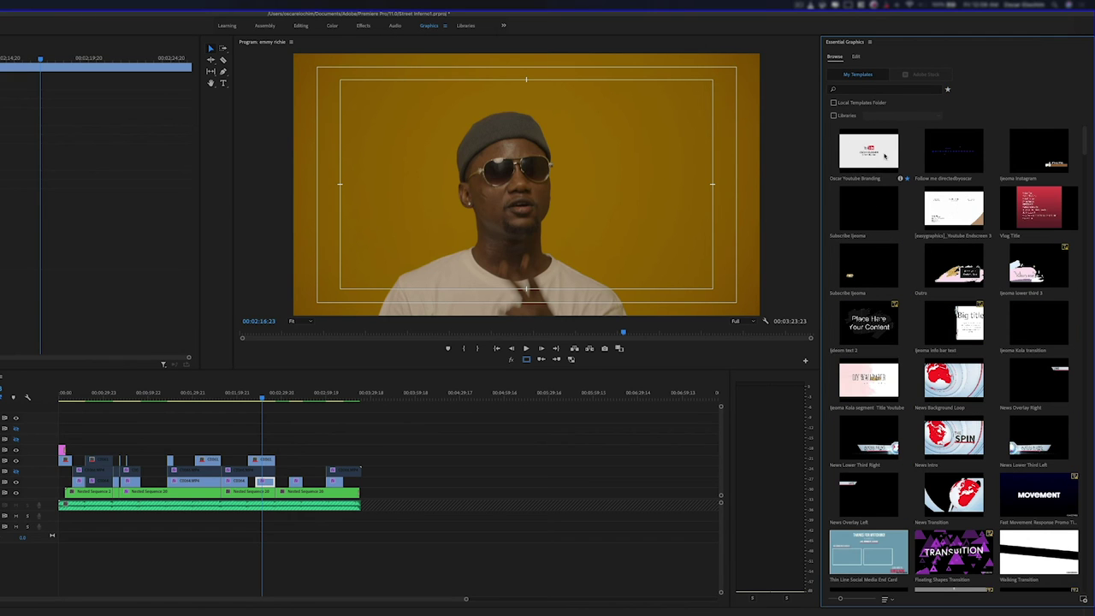
Place the Oscar Youtube Branding title at the sequence end and park the playhead on it.
{"action": "left_click_drag", "start_coordinate": [884, 155], "coordinate": [366, 492]}
{"action": "left_click", "coordinate": [366, 396]}
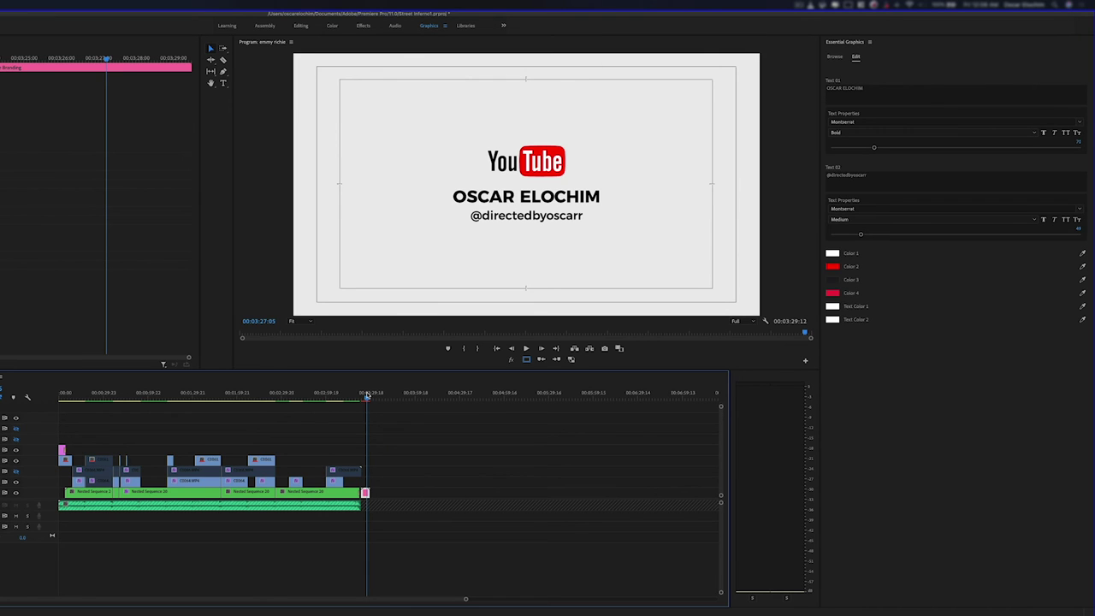
{"action": "mouse_move", "coordinate": [246, 603]}
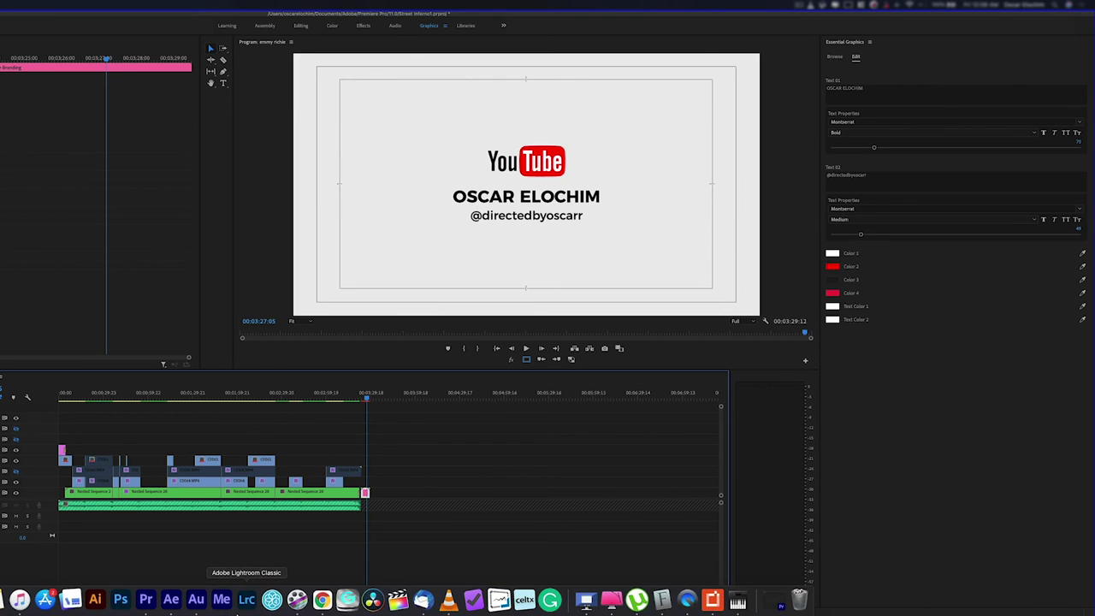
{"action": "left_click", "coordinate": [171, 602]}
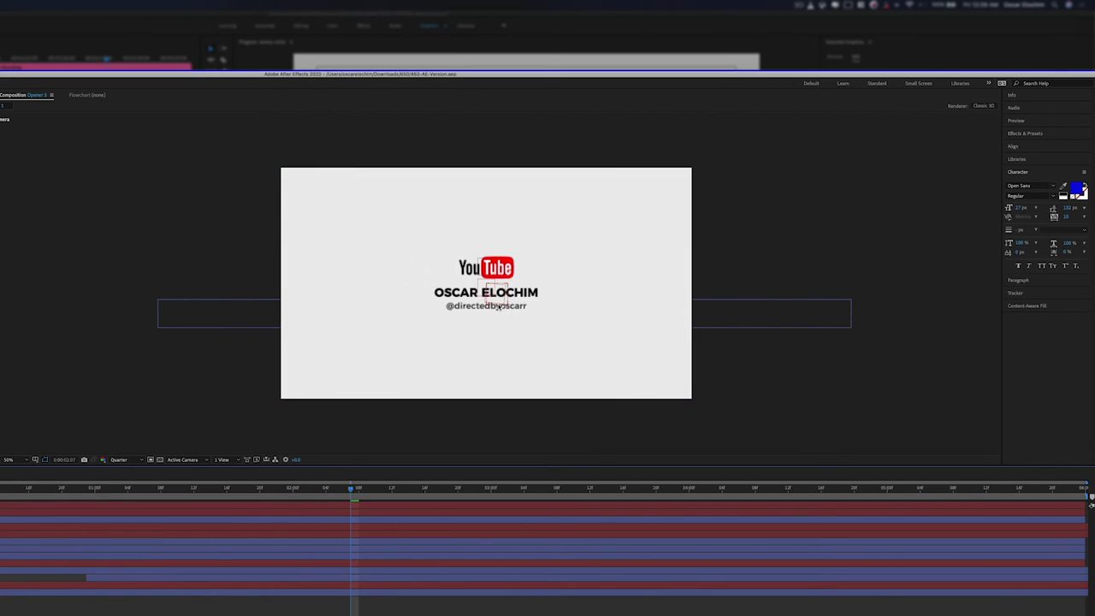
{"action": "left_click", "coordinate": [542, 20]}
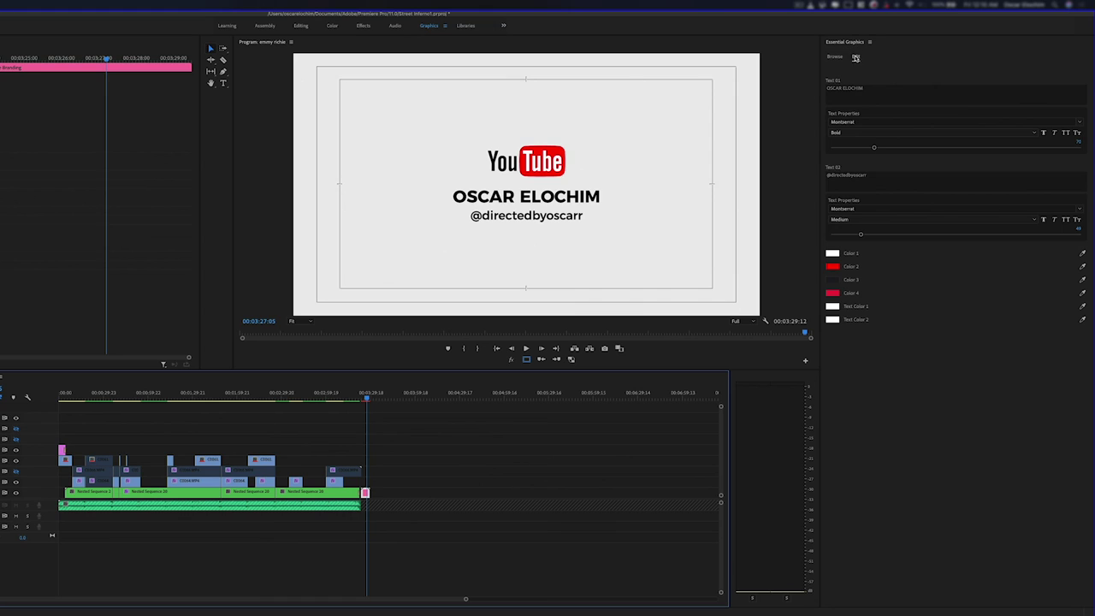
{"action": "left_click", "coordinate": [873, 176]}
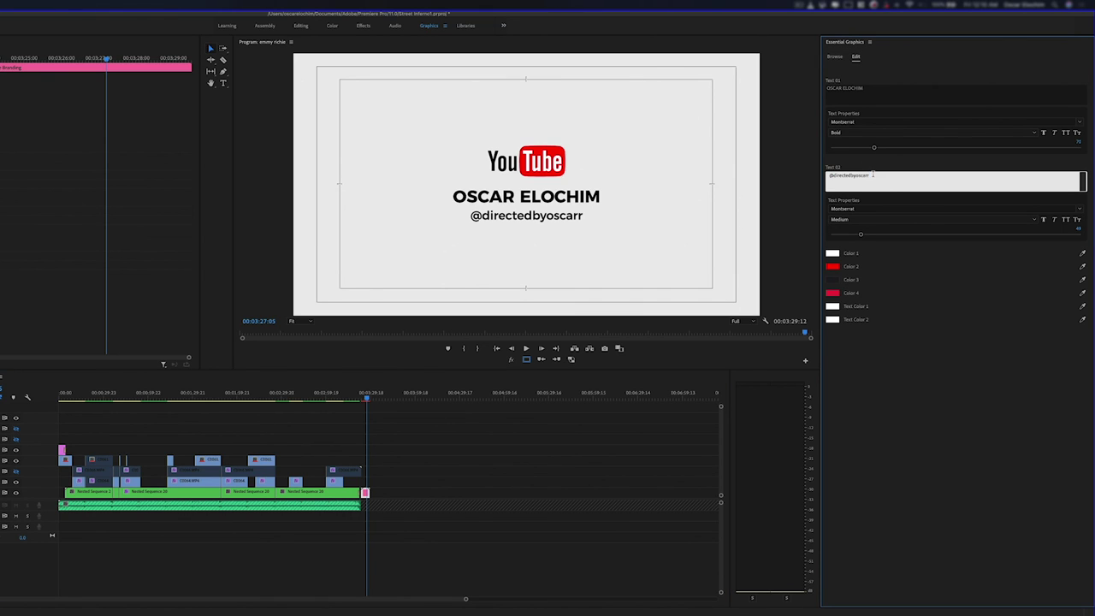
Remove the duplicated final r from the Text 02 handle and save the project.
{"action": "key", "text": "BackSpace"}
{"action": "left_click", "coordinate": [921, 366]}
{"action": "key", "text": "super"}
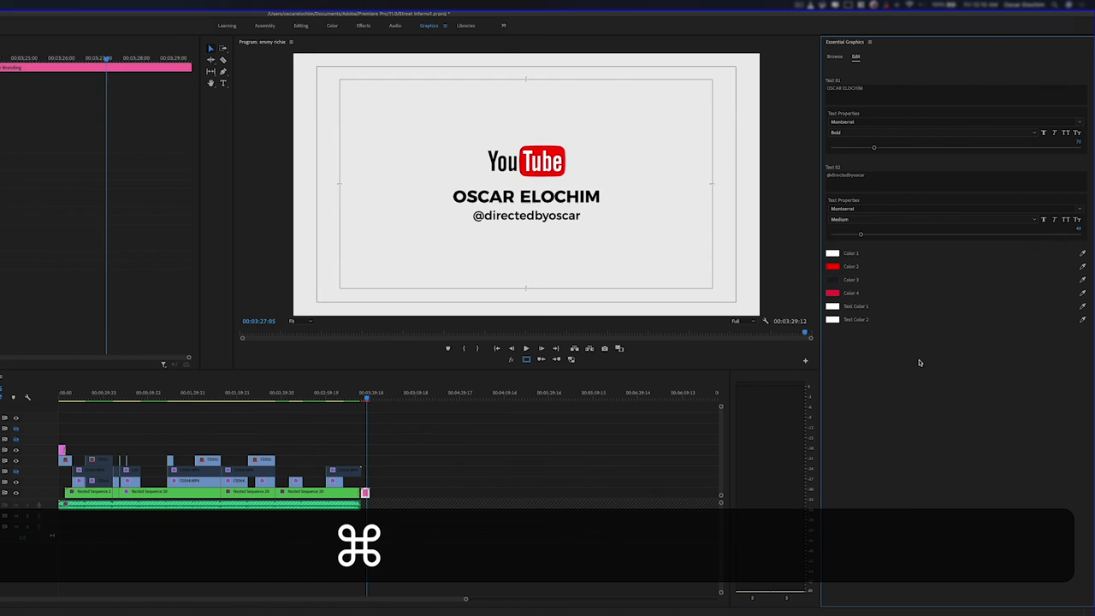
{"action": "key", "text": "super+s"}
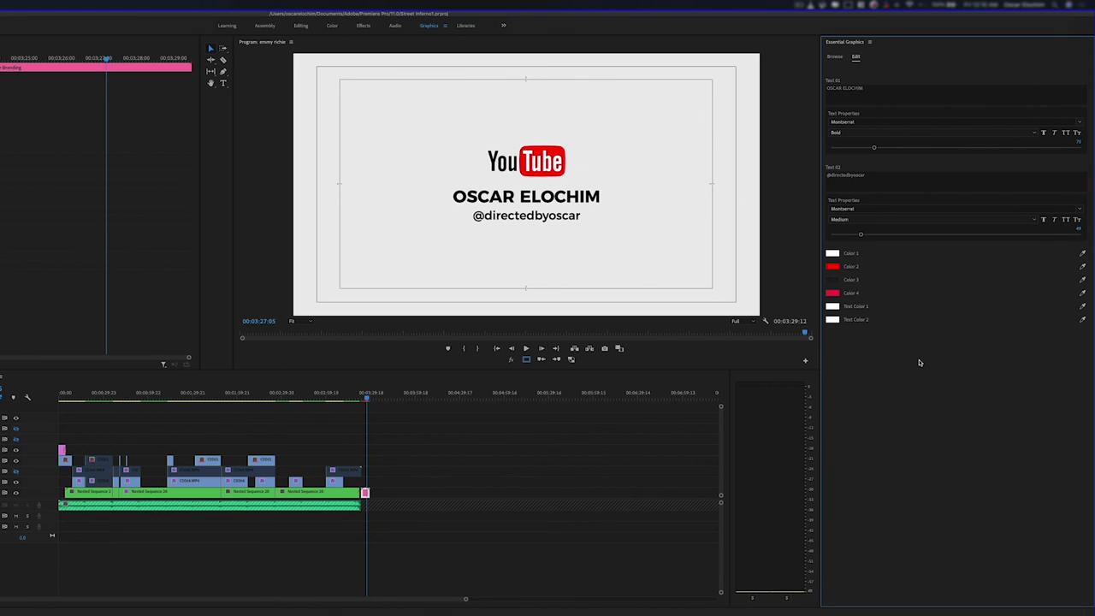